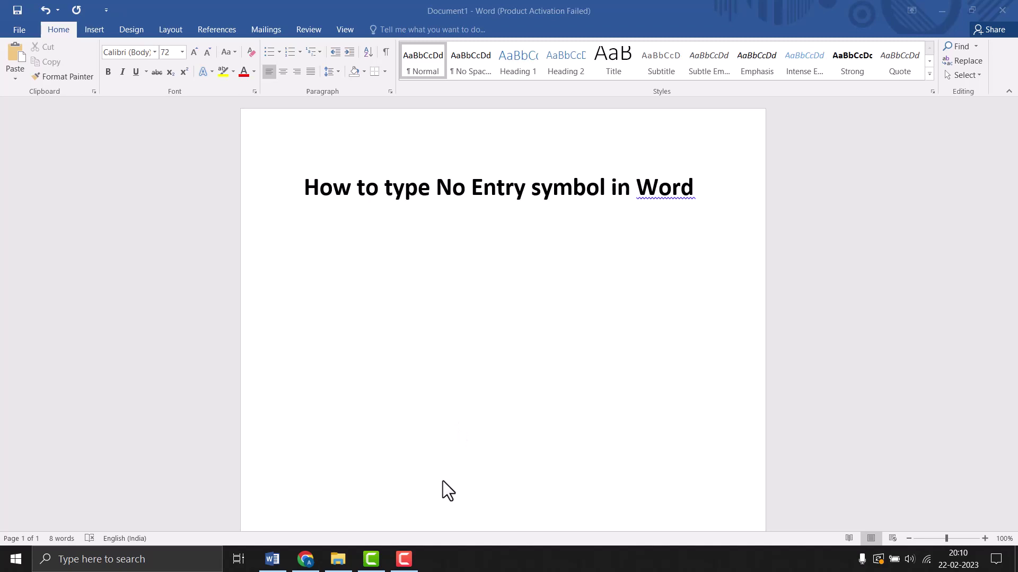
# Bring up the More Symbols dialog from Insert > Symbol and move it left over the page
pyautogui.click(95, 27)
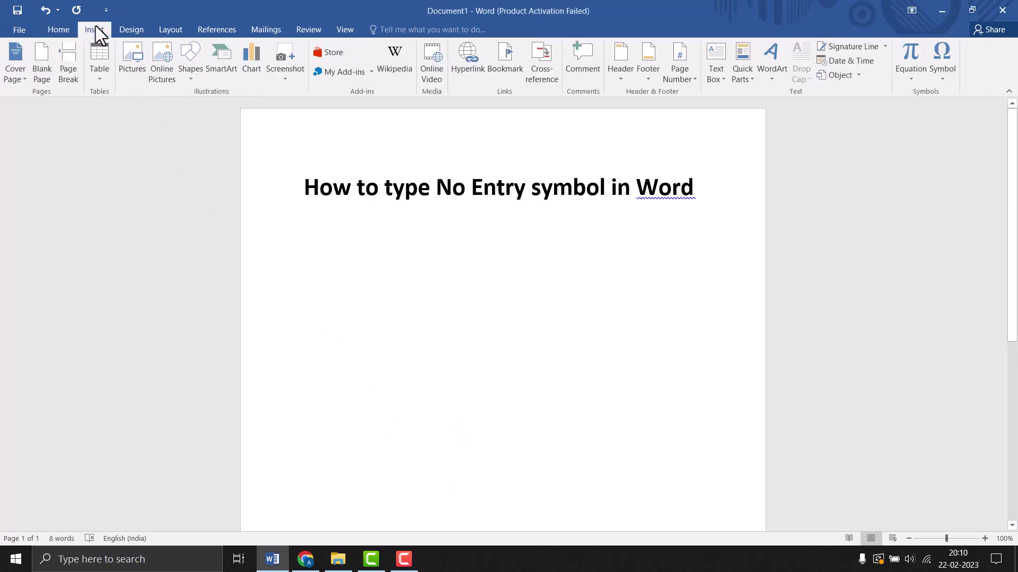
pyautogui.click(949, 75)
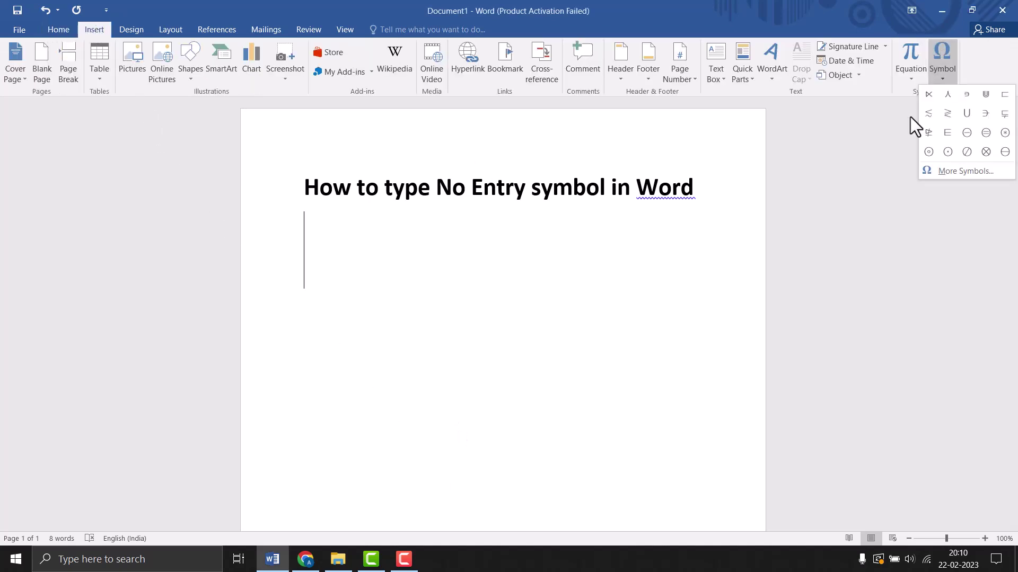
pyautogui.click(946, 177)
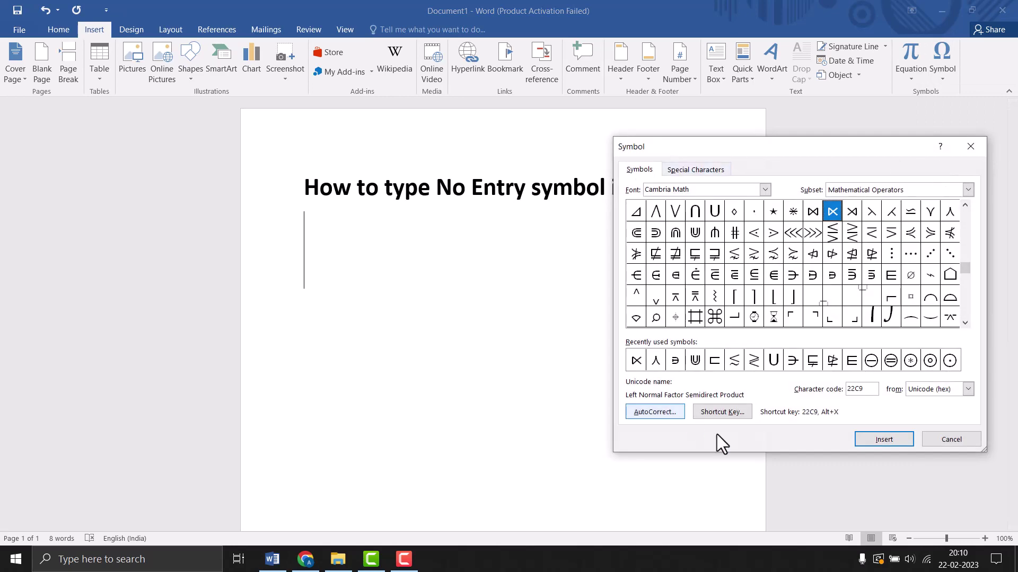
pyautogui.moveTo(824, 144); pyautogui.dragTo(503, 125)
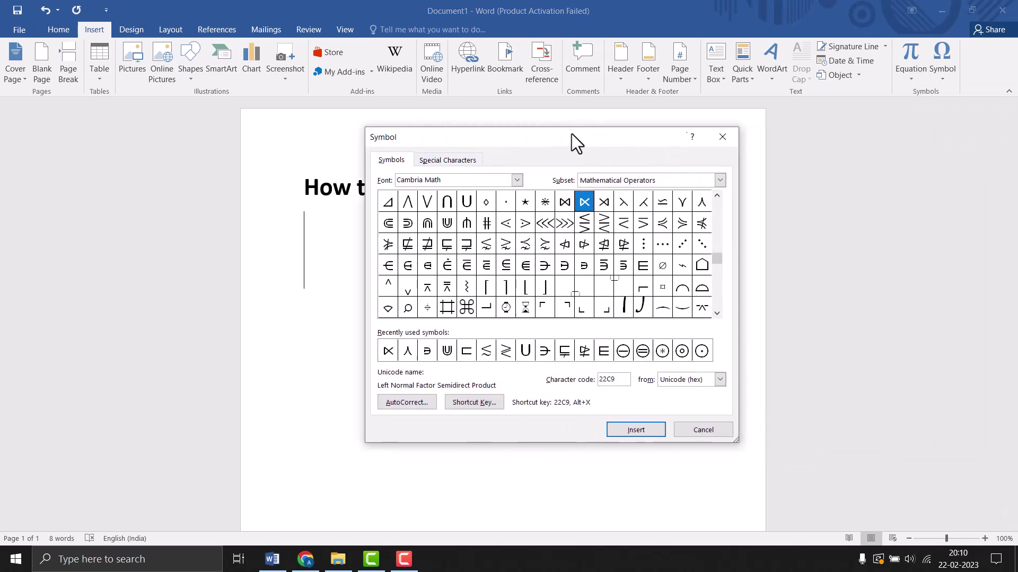
# Set the Symbol dialog font to Segoe UI Symbol
pyautogui.click(408, 168)
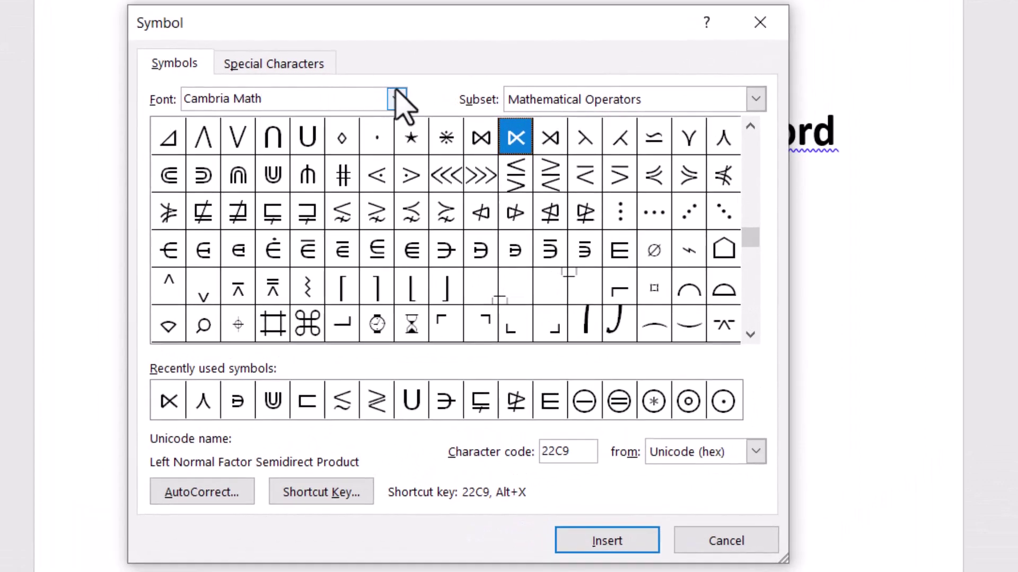
pyautogui.click(397, 99)
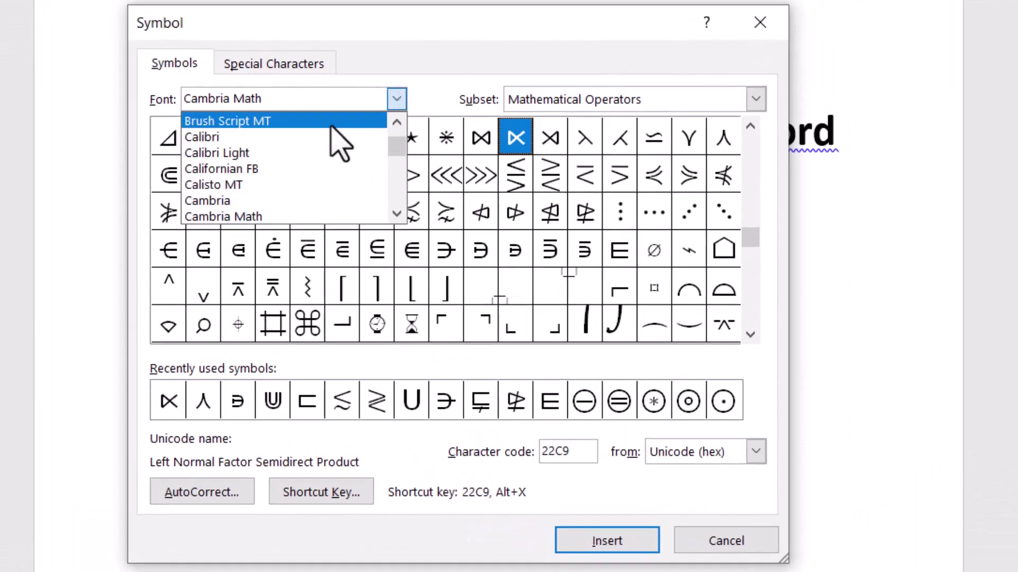
pyautogui.scroll(-4, 268, 215)
pyautogui.scroll(-5, 259, 201)
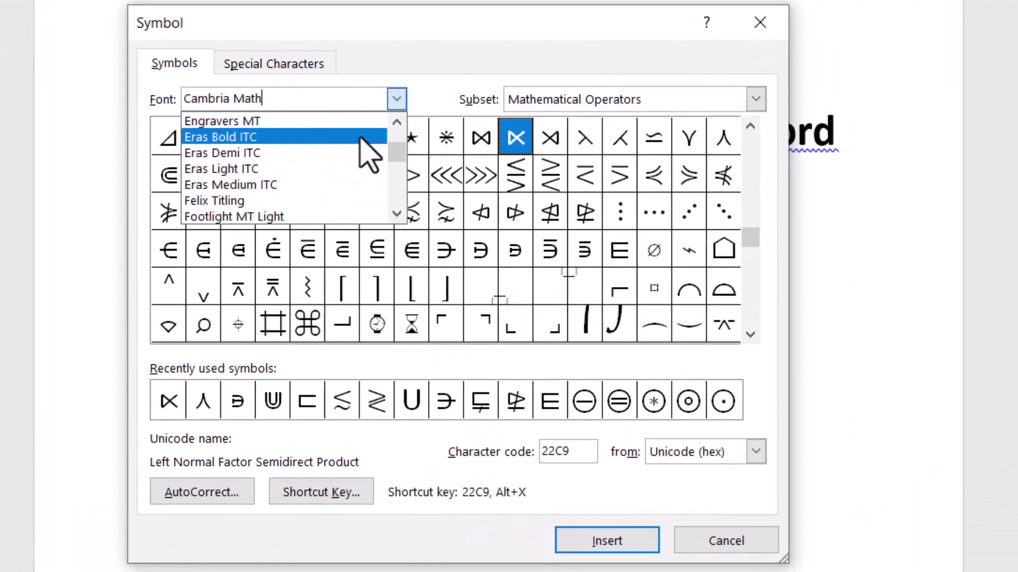
pyautogui.click(395, 172)
pyautogui.moveTo(403, 190); pyautogui.dragTo(401, 197)
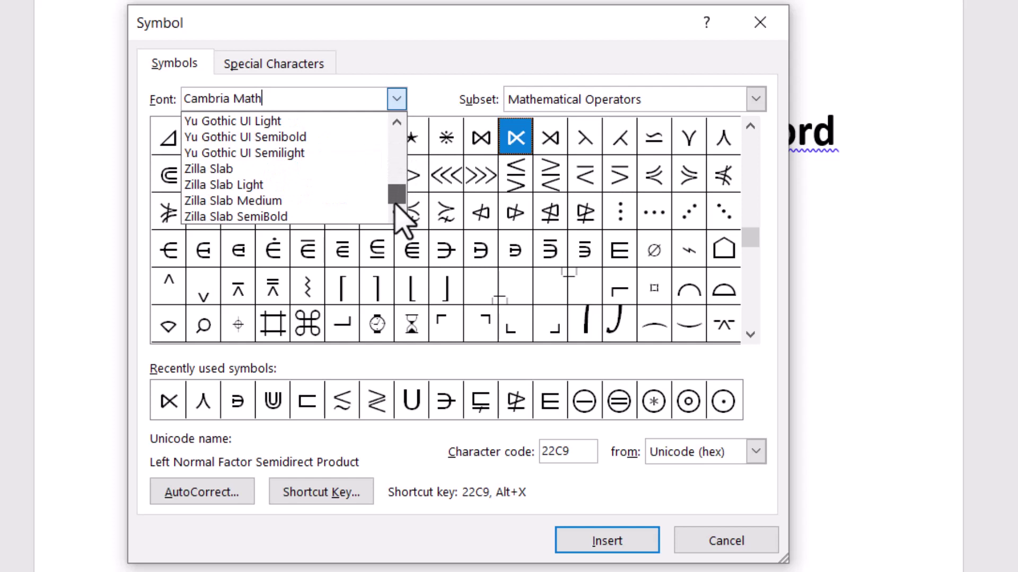
pyautogui.scroll(-2, 338, 243)
pyautogui.scroll(-2, 334, 238)
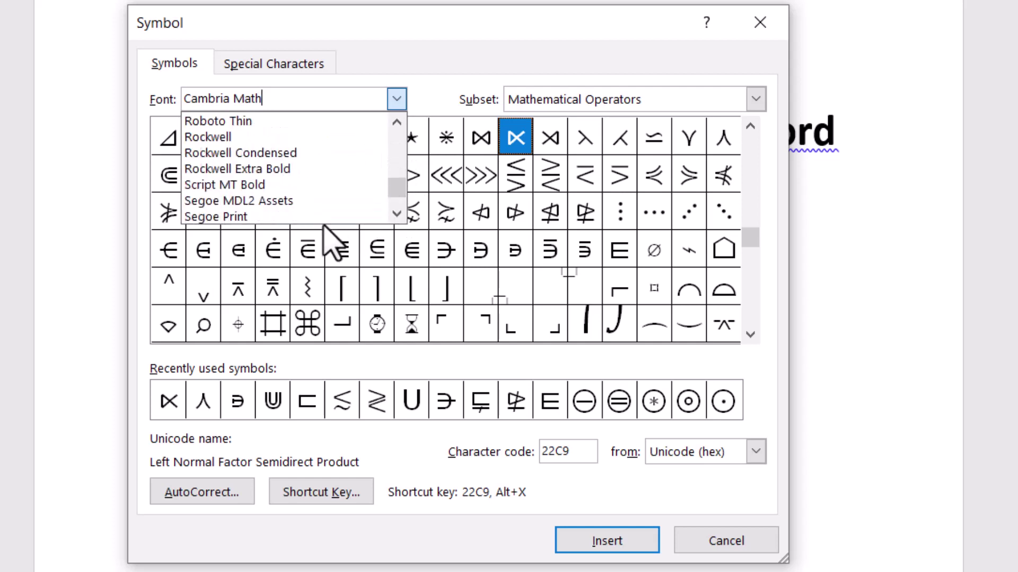
pyautogui.scroll(-1, 334, 238)
pyautogui.scroll(-1, 279, 209)
pyautogui.scroll(-1, 283, 215)
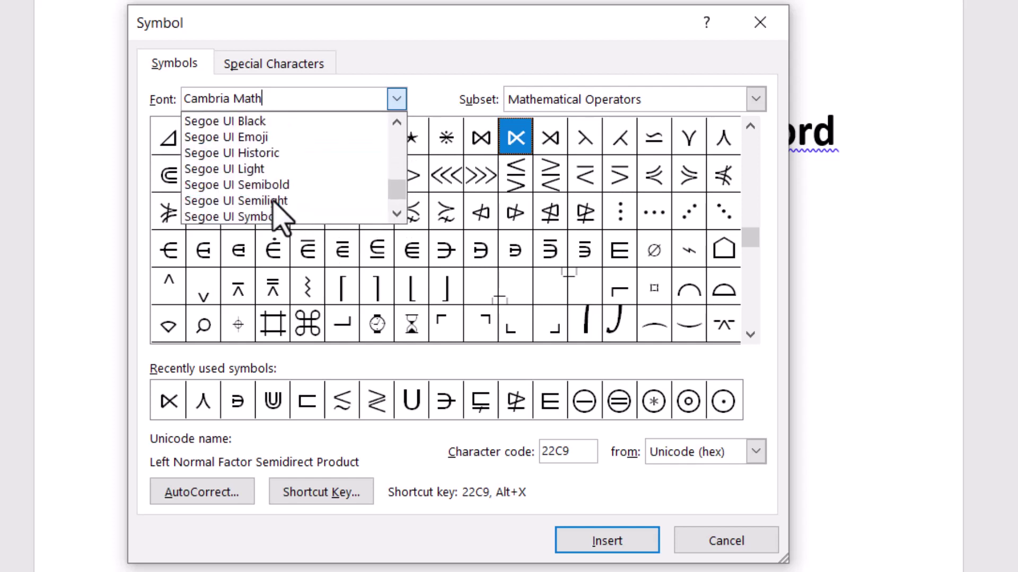
pyautogui.click(284, 216)
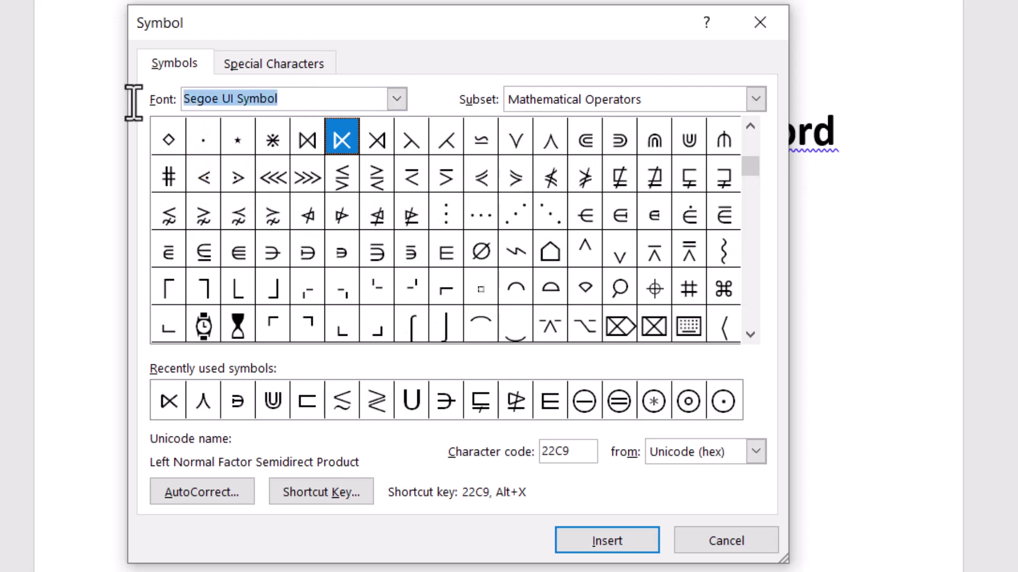
# Enter character code 26D4 to select the No Entry symbol
pyautogui.moveTo(570, 451); pyautogui.dragTo(499, 453)
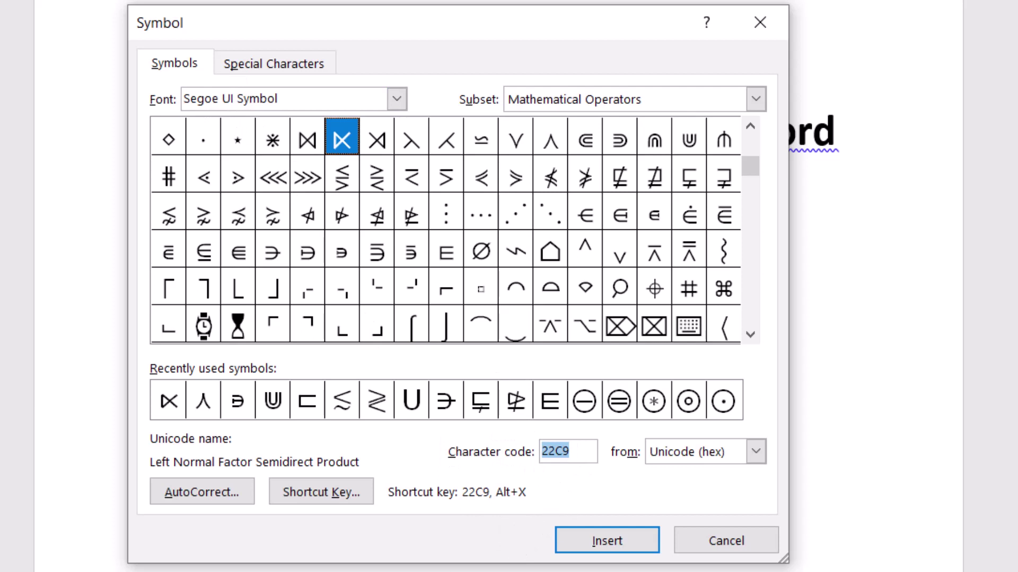
pyautogui.write('26d4')
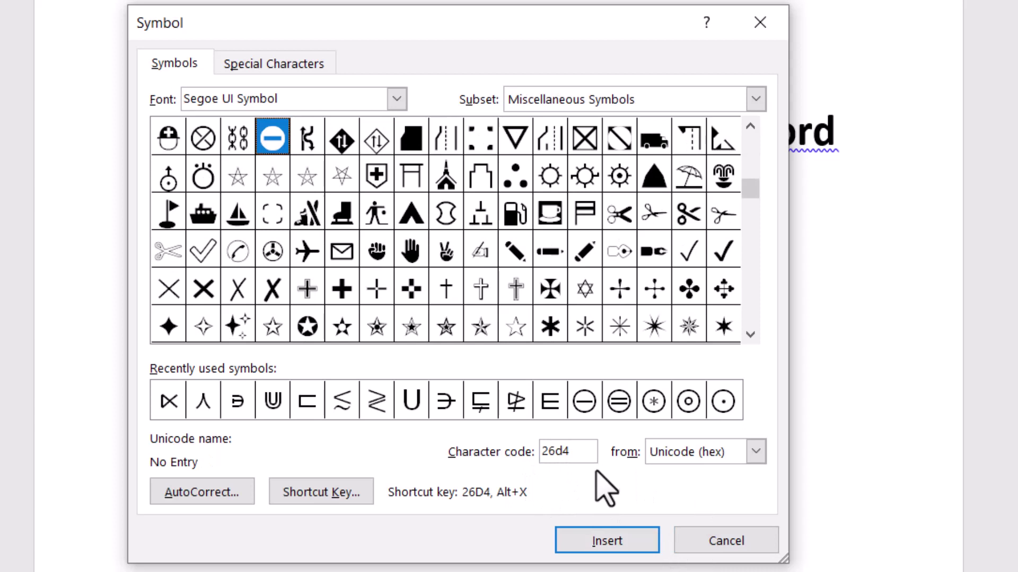
pyautogui.moveTo(591, 452); pyautogui.dragTo(529, 452)
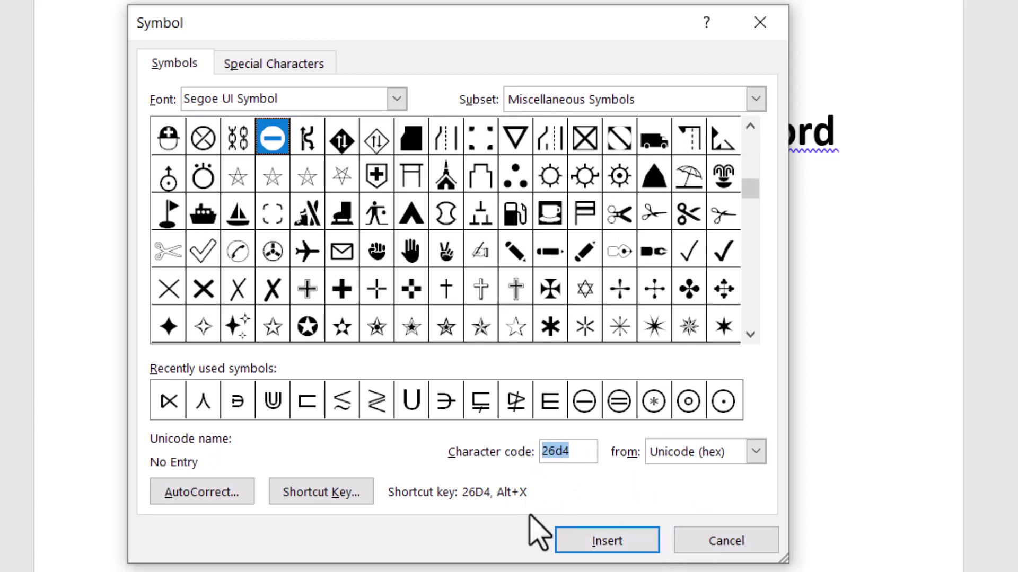
pyautogui.click(91, 379)
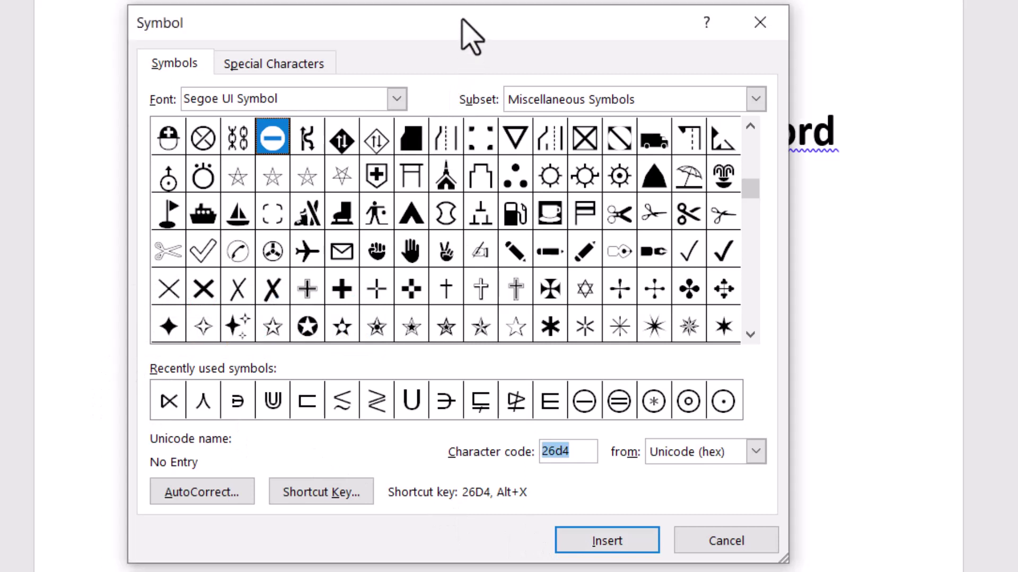
pyautogui.moveTo(462, 34); pyautogui.dragTo(525, 49)
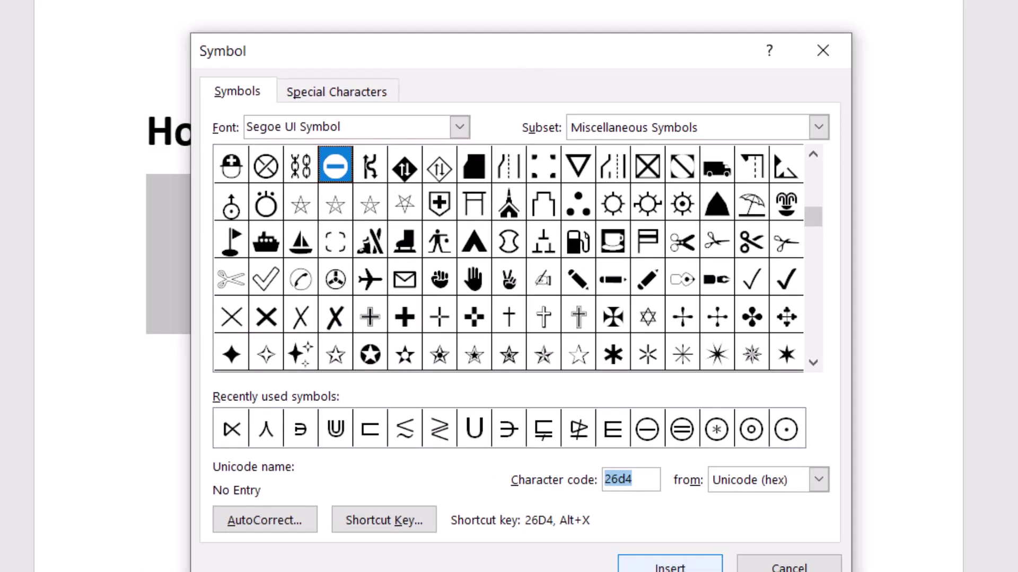
# Insert the No Entry symbol below the heading
pyautogui.click(669, 568)
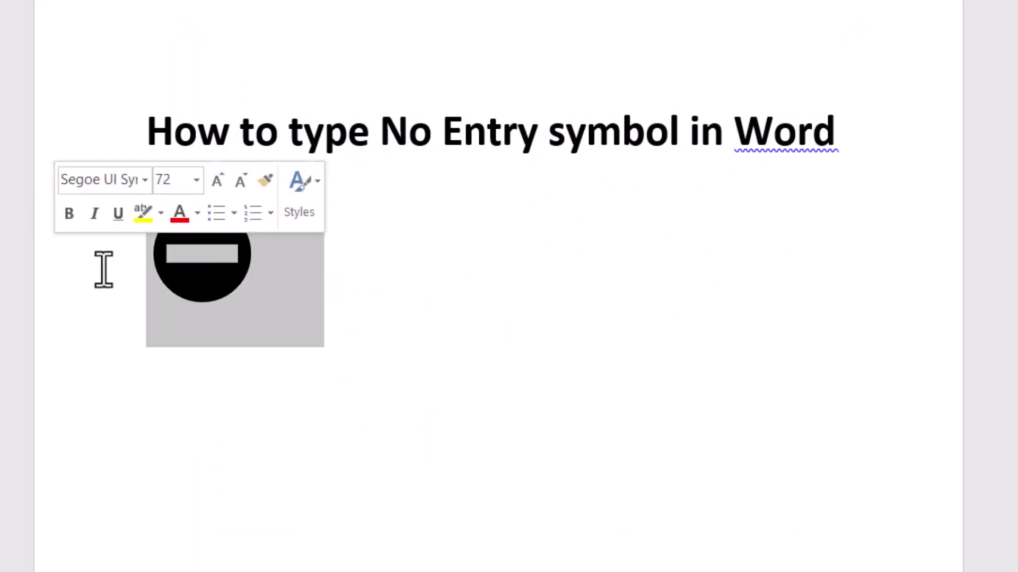
# Show the font colour choices for the selected symbol to make it red
pyautogui.click(197, 216)
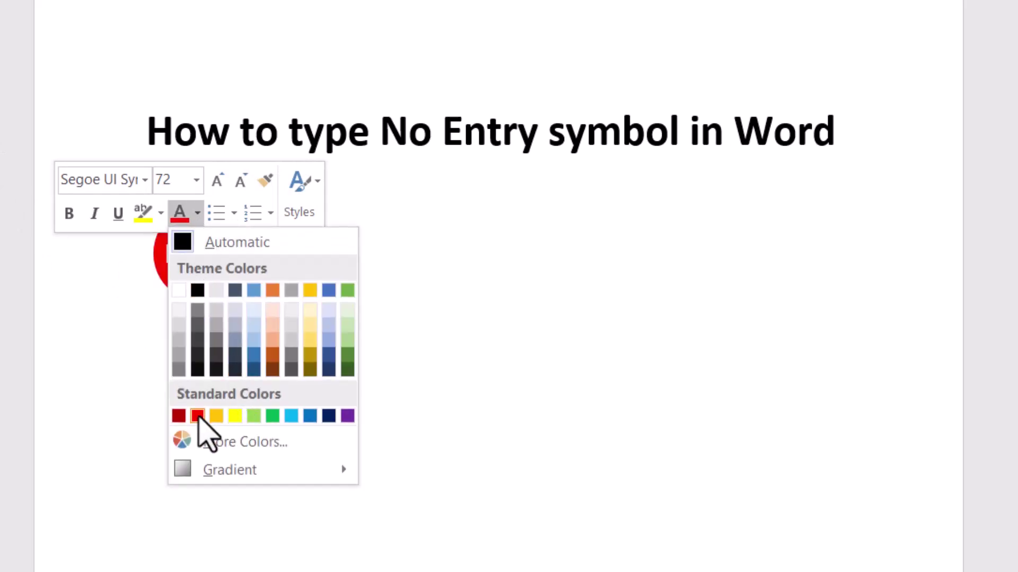